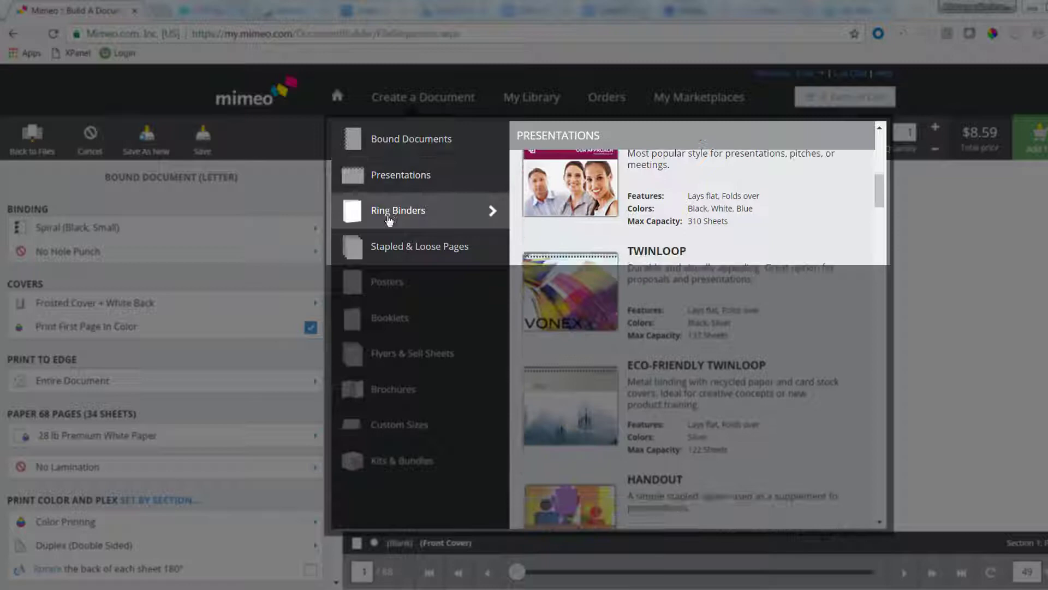
Step: Leave the product catalog and return to the 68-page spiral-bound letter document priced at $8.59
mouse_move(390, 219)
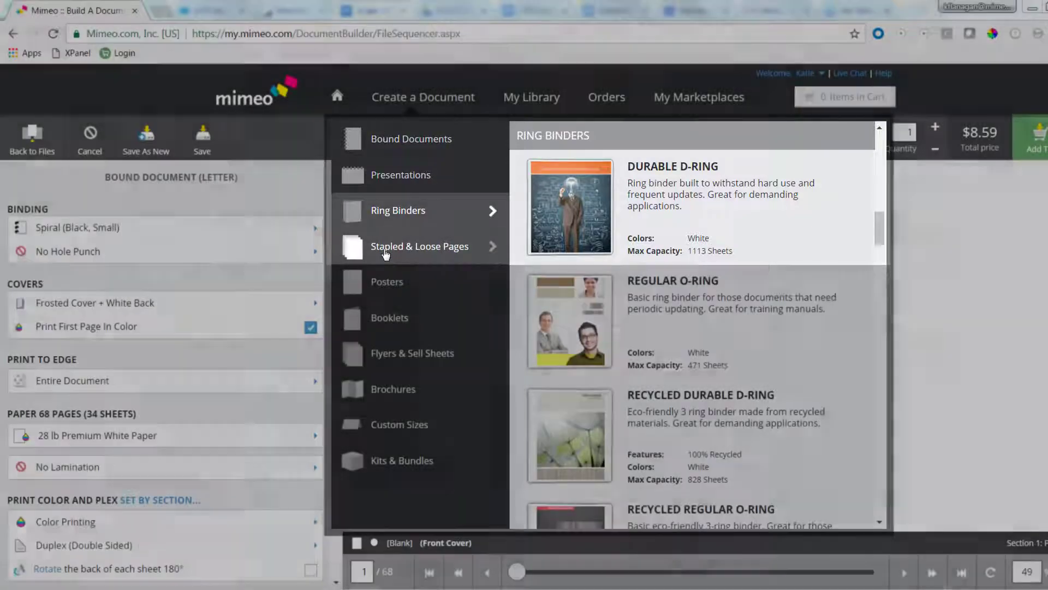
mouse_move(386, 251)
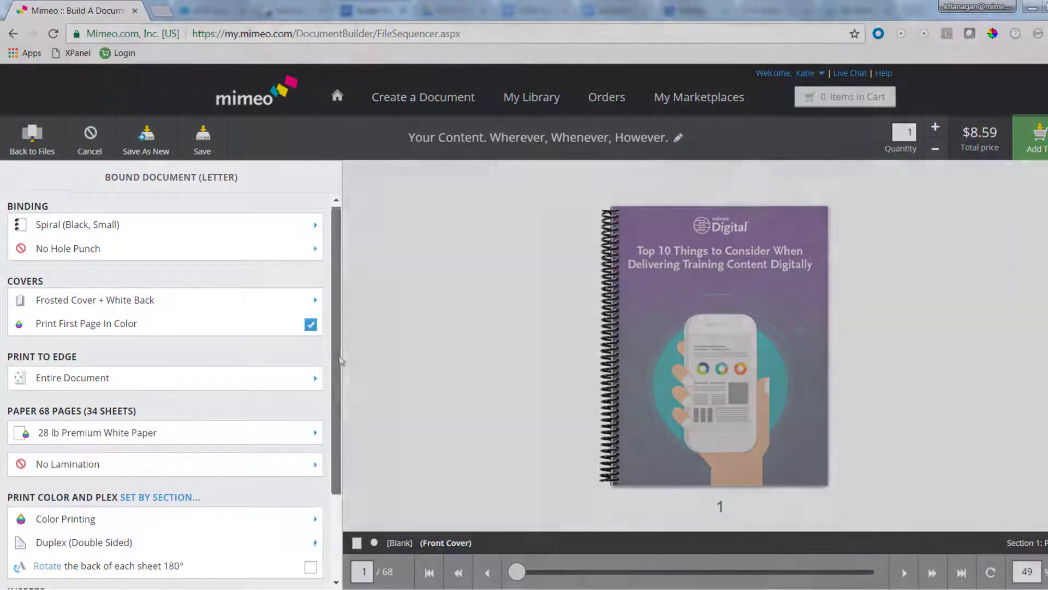
Step: Keep tab orientation at Portrait and bring up the tab material choices, currently Card Stock Tab
left_click_drag(340, 350, 329, 450)
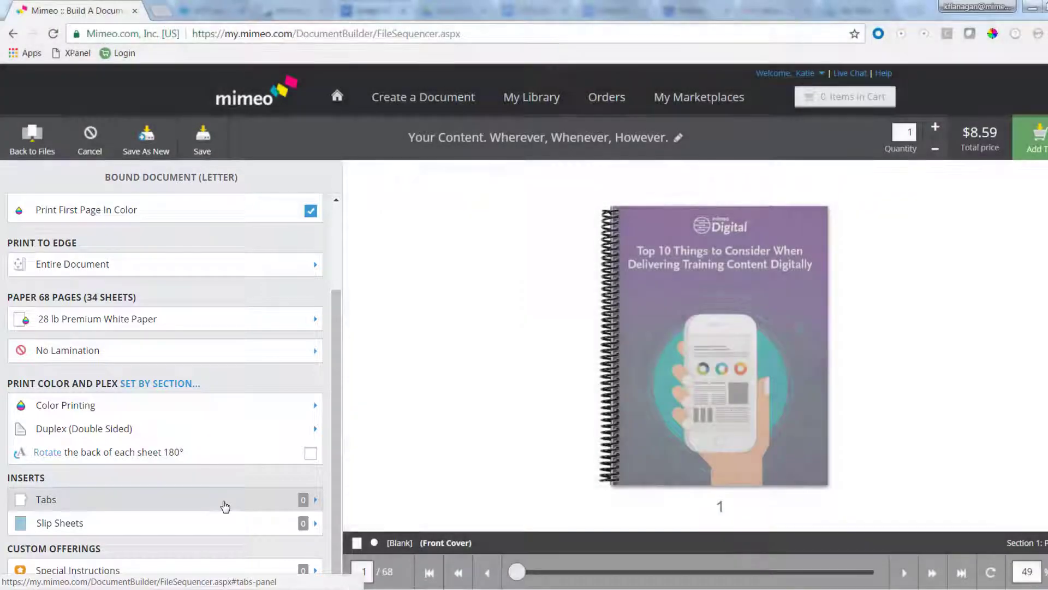
left_click(225, 505)
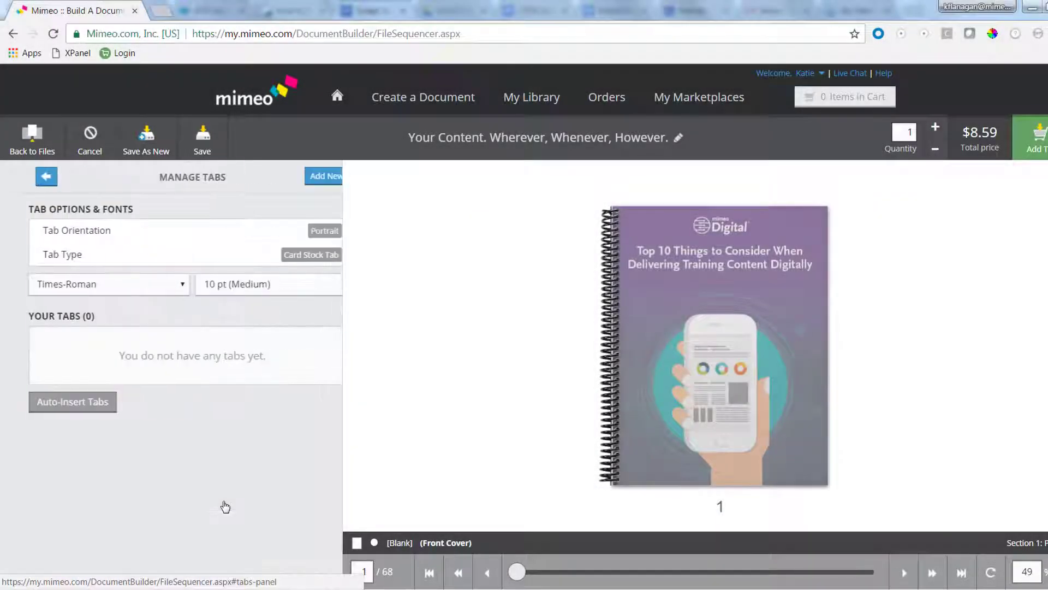
left_click(316, 231)
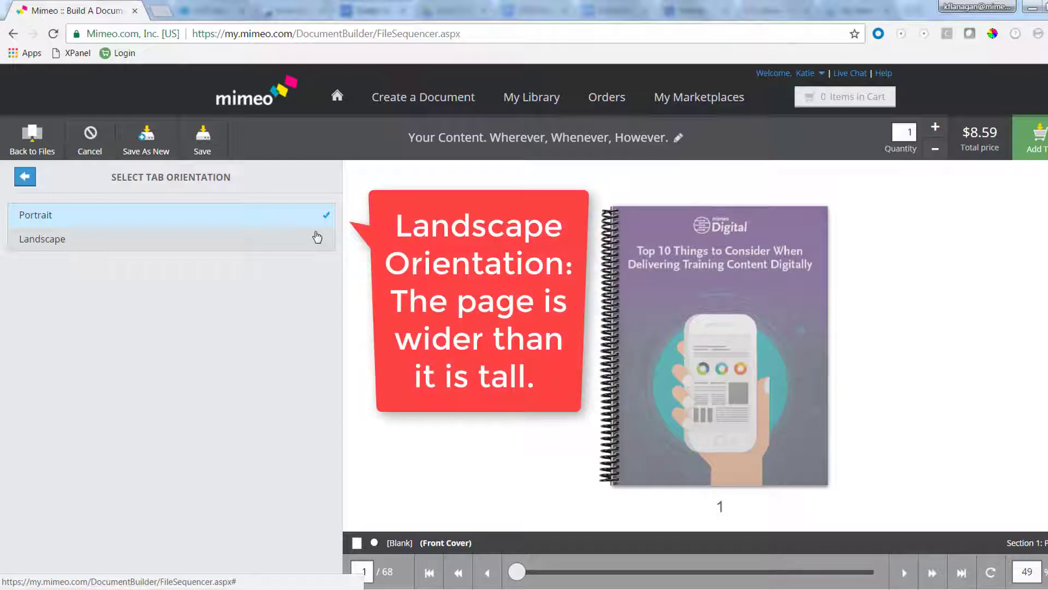
left_click(28, 179)
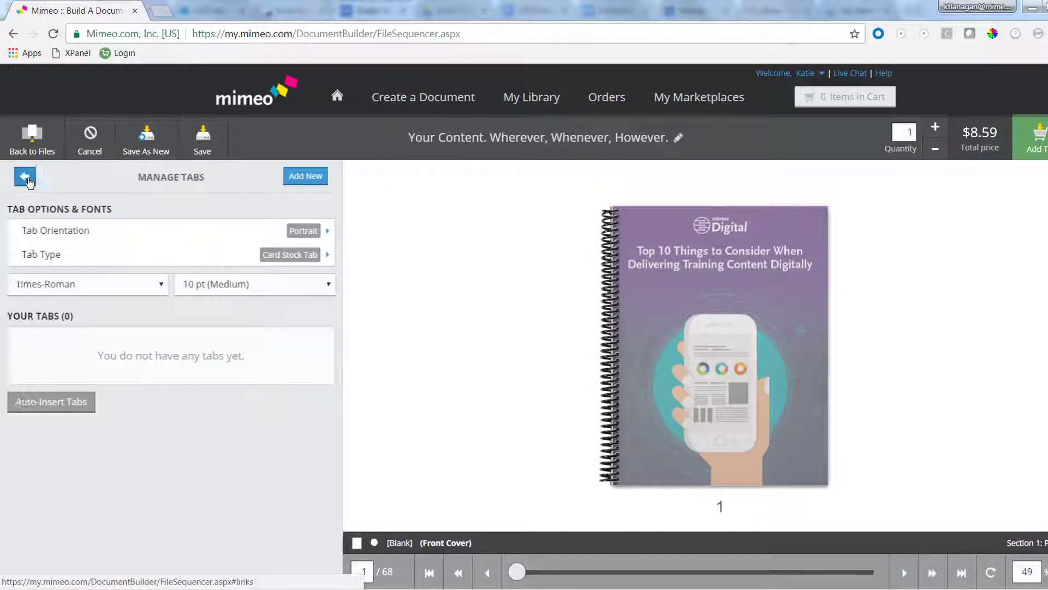
left_click(75, 257)
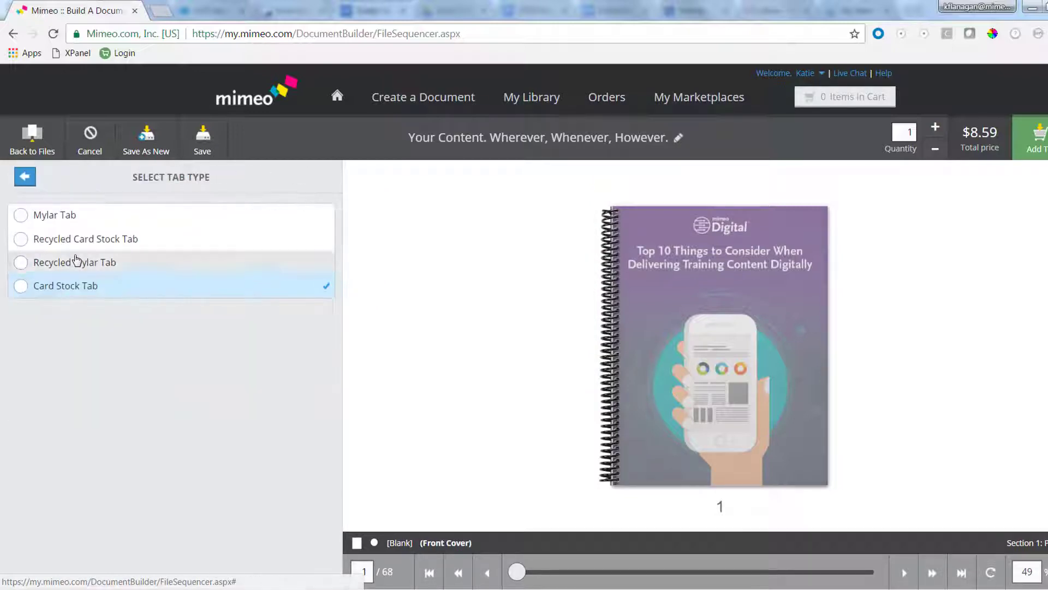
Step: Switch the tabs to Mylar and auto-insert blank tabs at pages 5 and 29
left_click(51, 218)
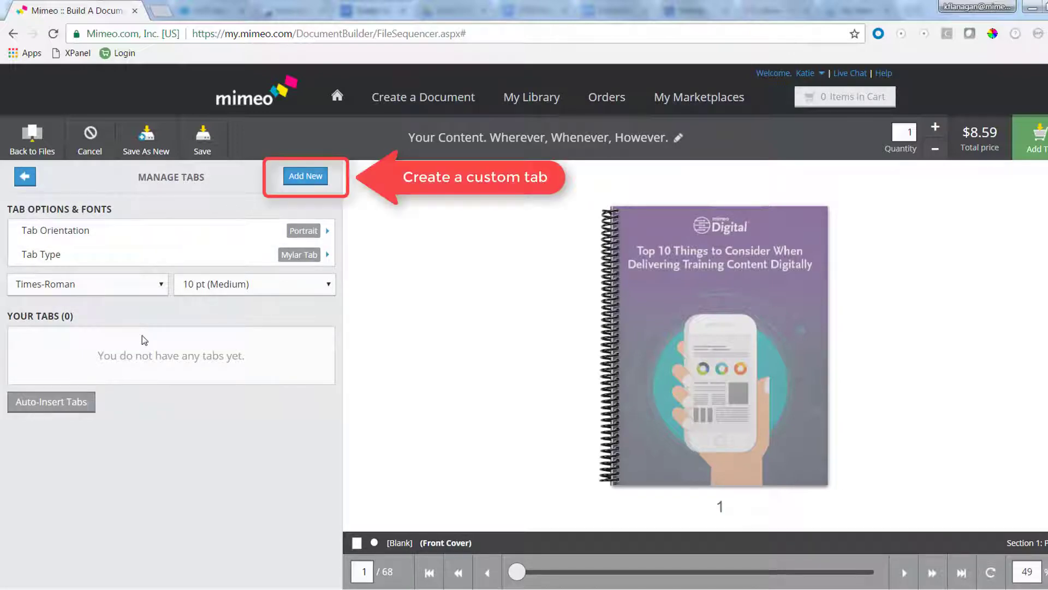
left_click(79, 407)
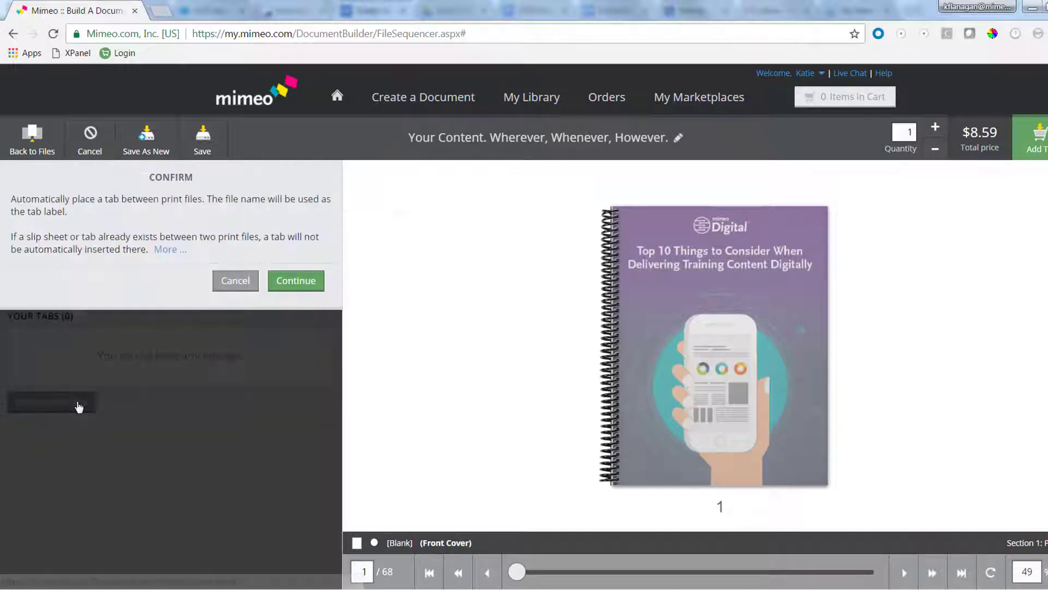
left_click(290, 287)
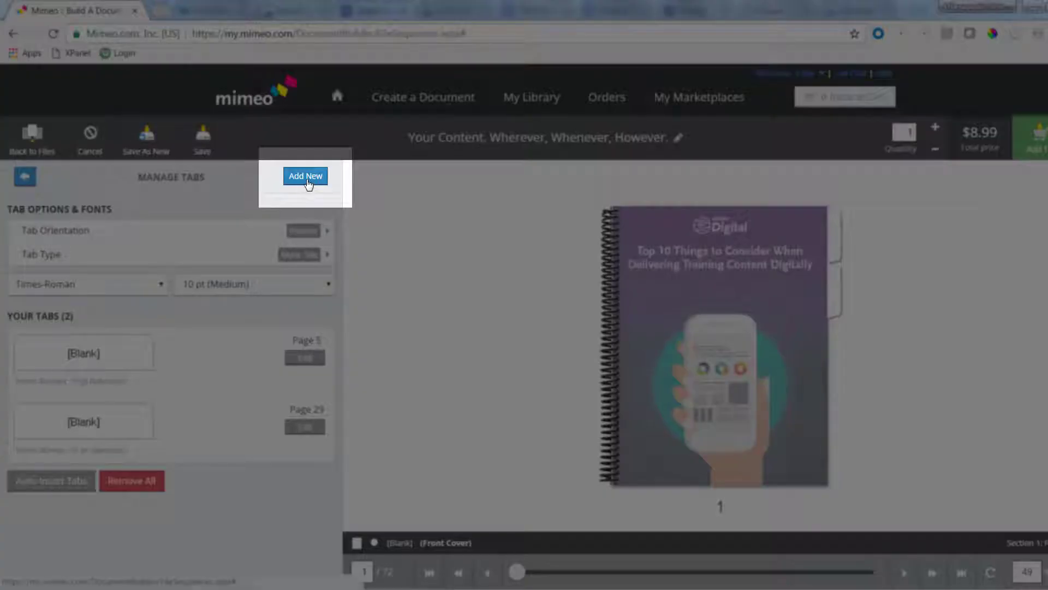
Step: Start a new custom tab with the two lines 'Section One' and 'First Chapter'
left_click(305, 176)
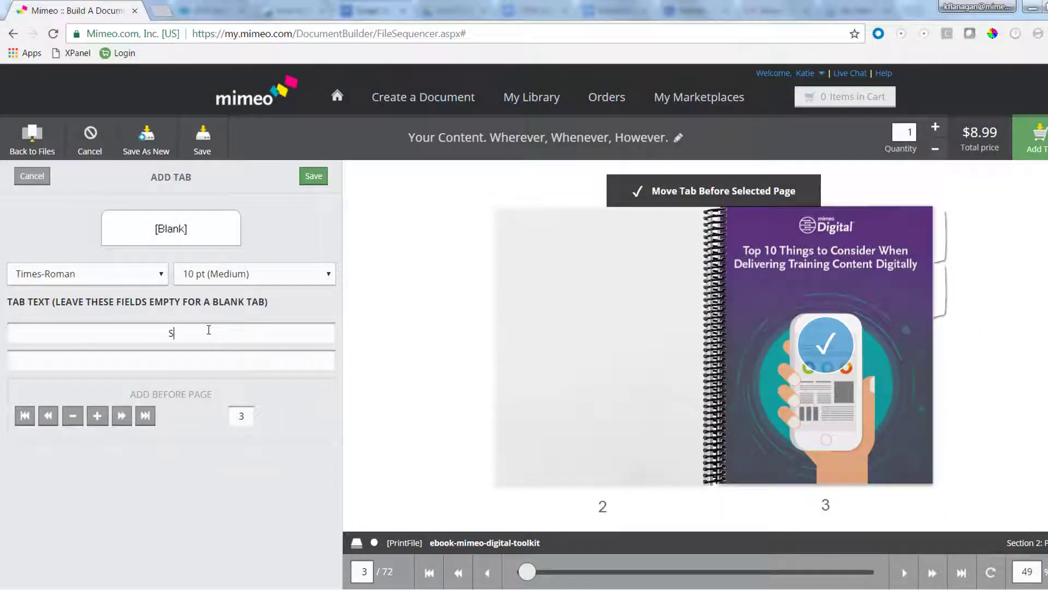
type("Section One")
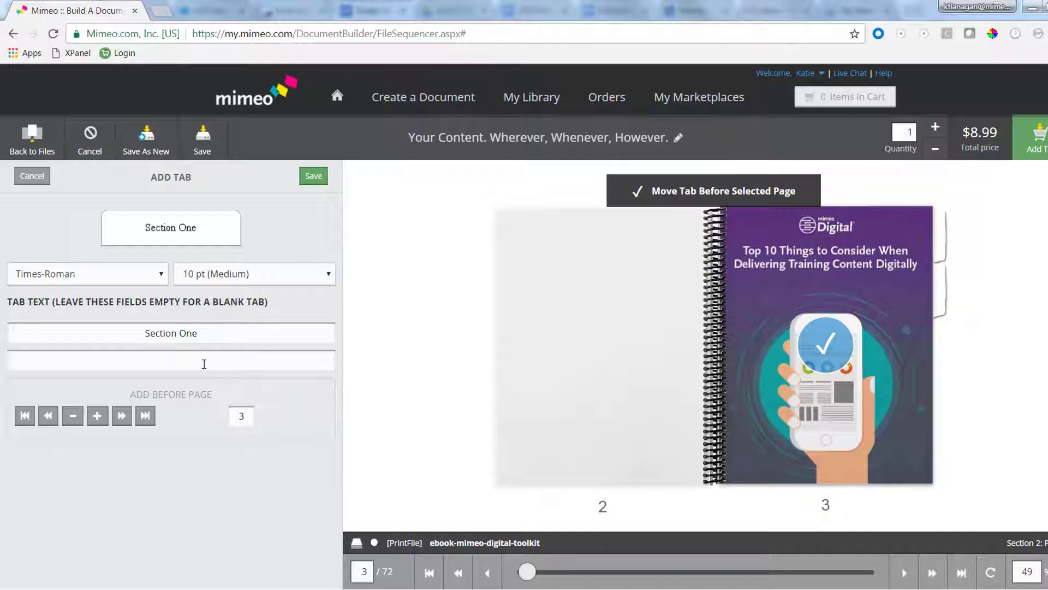
left_click(204, 364)
type("First Chpter a")
Step: Set the tab to 12 pt (Large) Gill Sans MT Regular, place it before page 9, and save
left_click(159, 276)
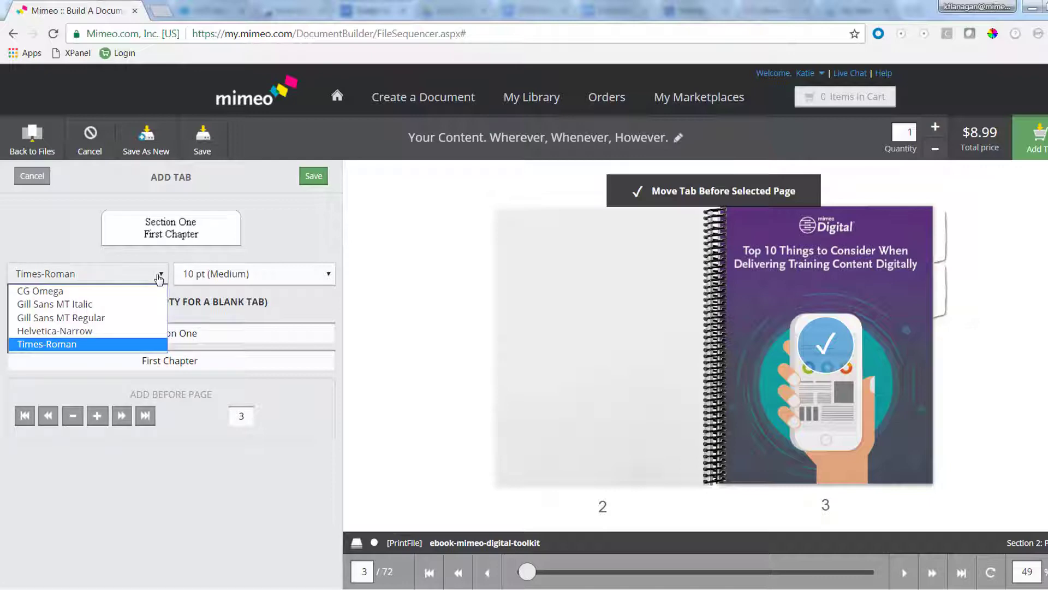
left_click(90, 321)
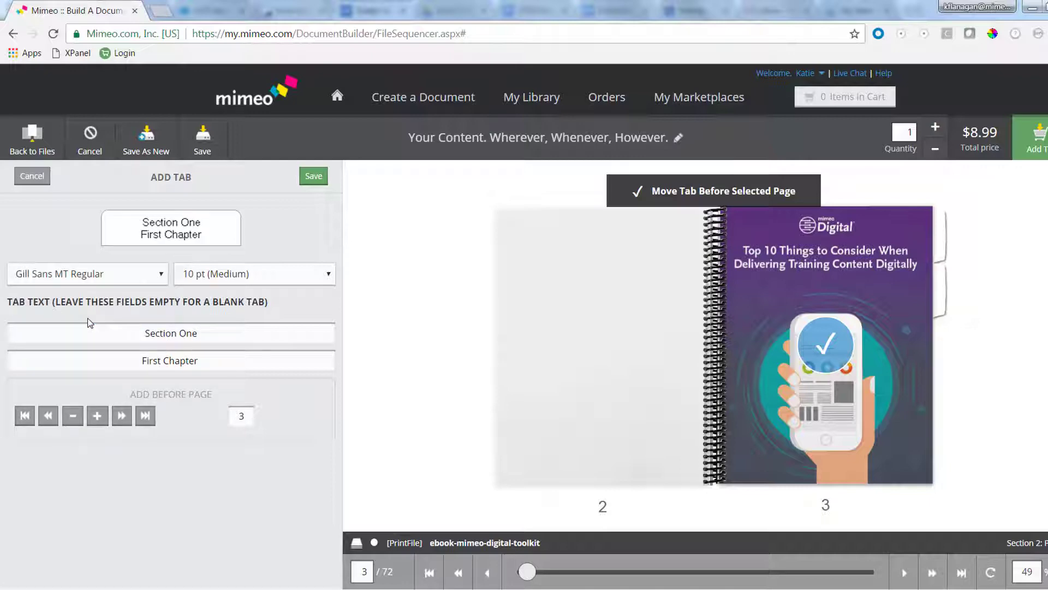
left_click(203, 276)
left_click(205, 317)
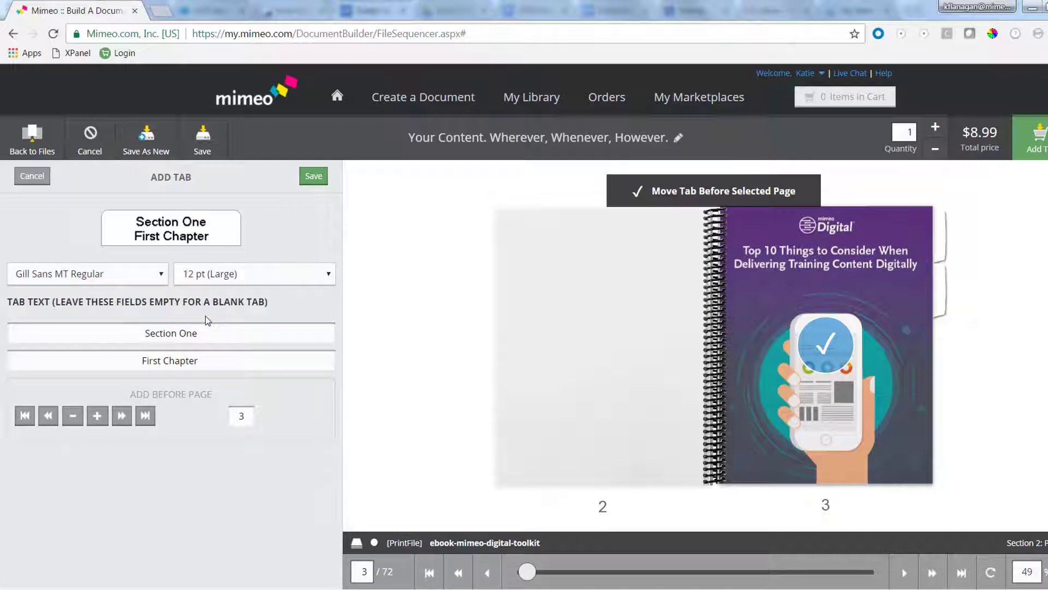
left_click(98, 417)
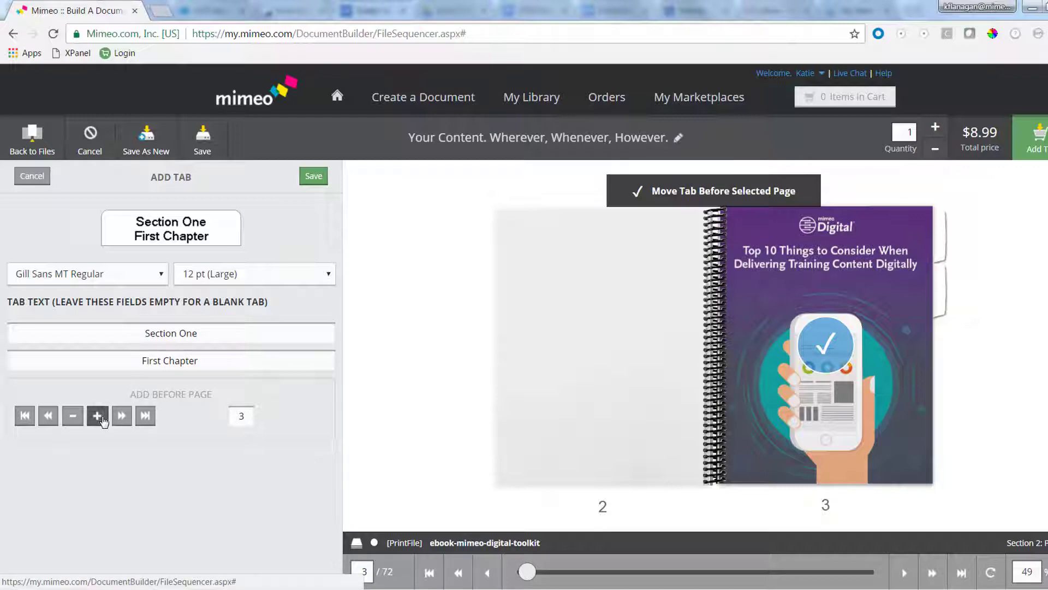
left_click(97, 416)
left_click(97, 416)
left_click(98, 417)
left_click(98, 416)
left_click(98, 417)
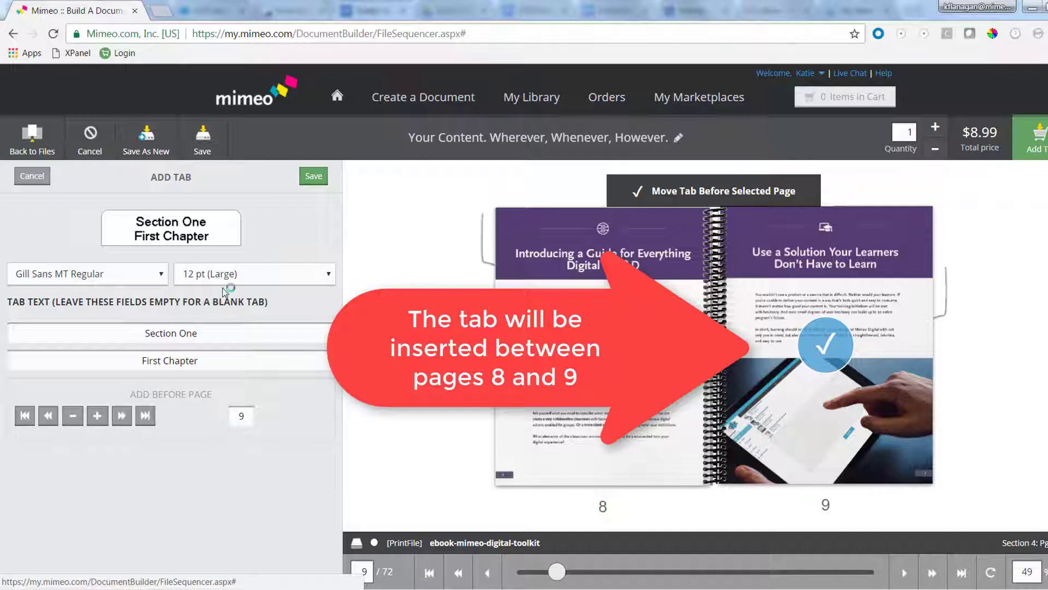
left_click(313, 177)
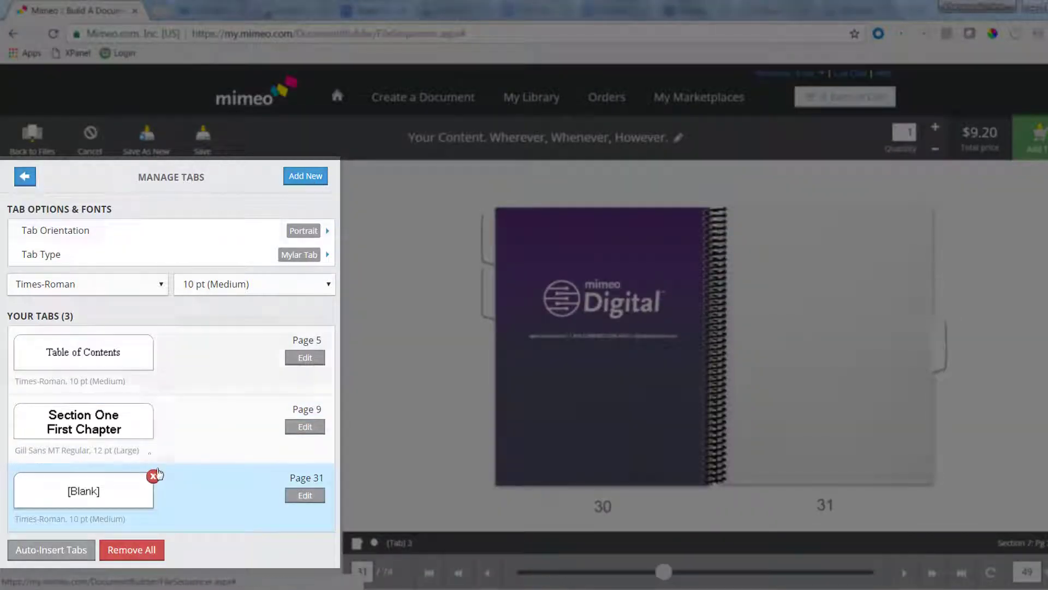
Step: Remove the blank tab at page 31, leaving two tabs in a 72-page document
left_click(154, 478)
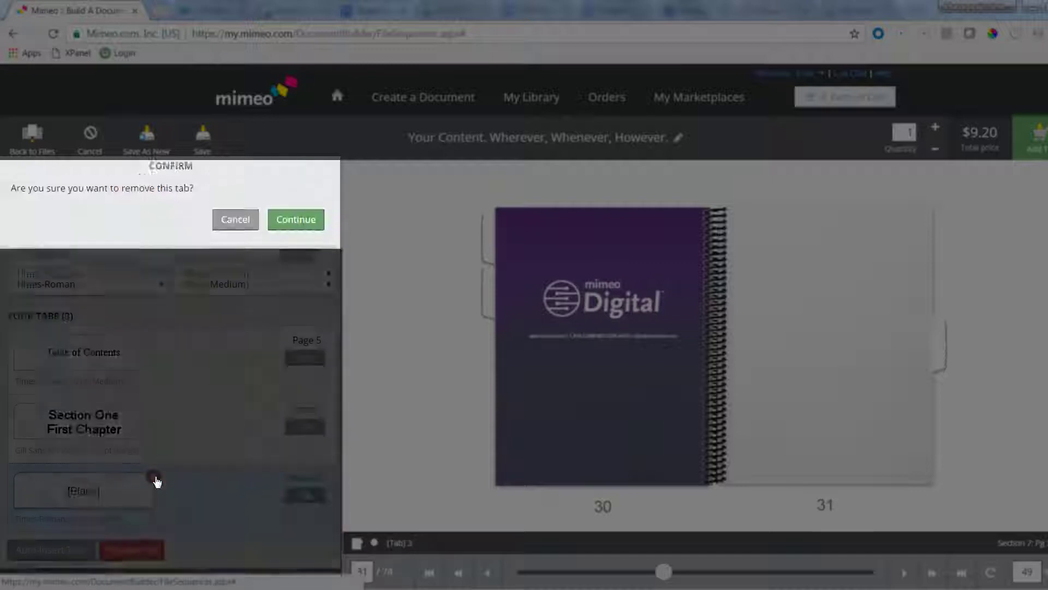
left_click(296, 231)
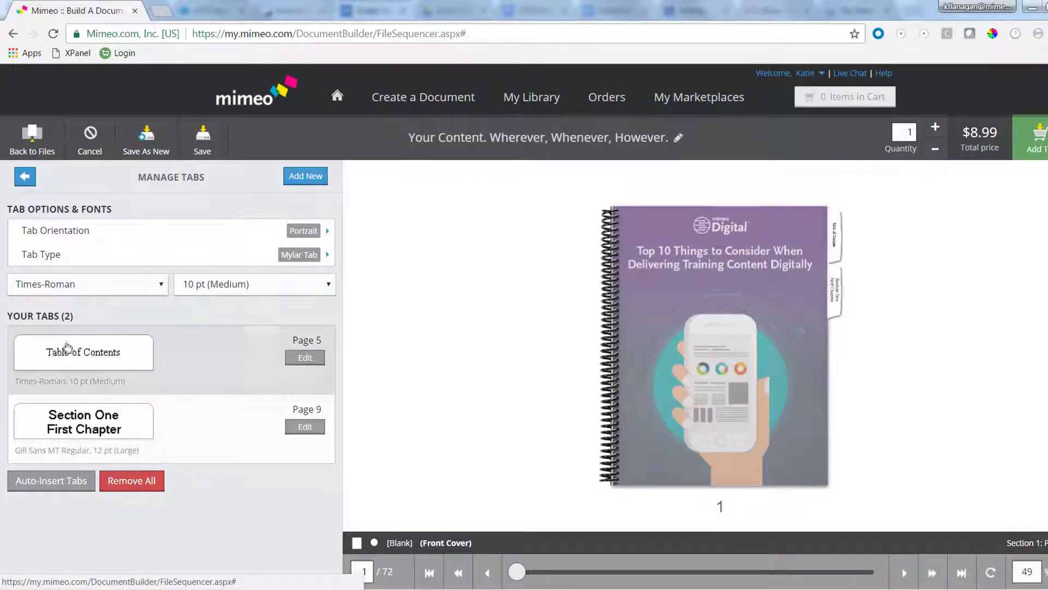
Step: Auto-insert Canary Yellow Card slip sheets, placing one at page 31 labelled with the file name
left_click(25, 177)
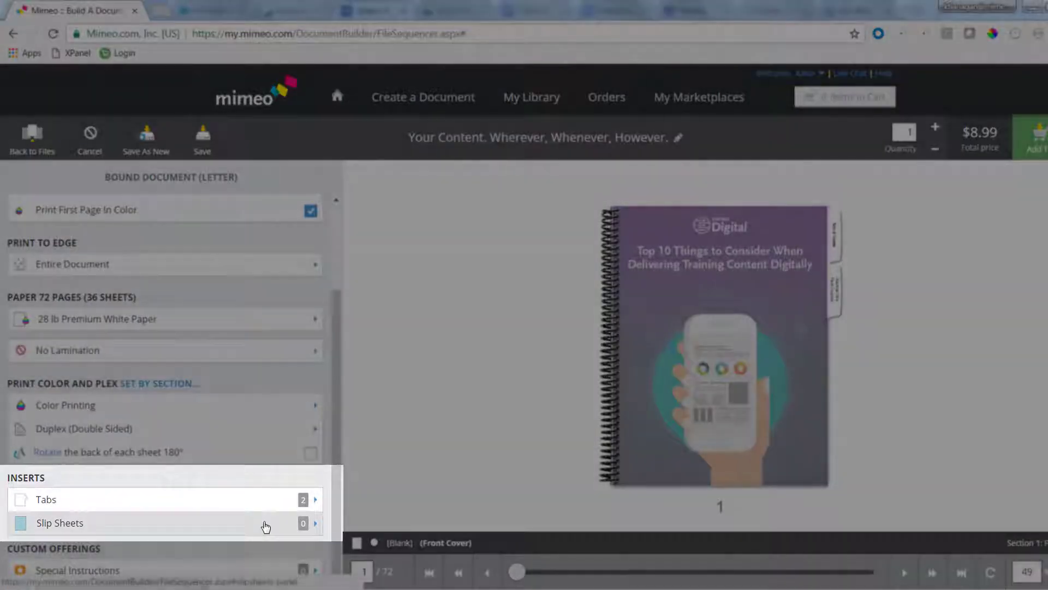
left_click(265, 524)
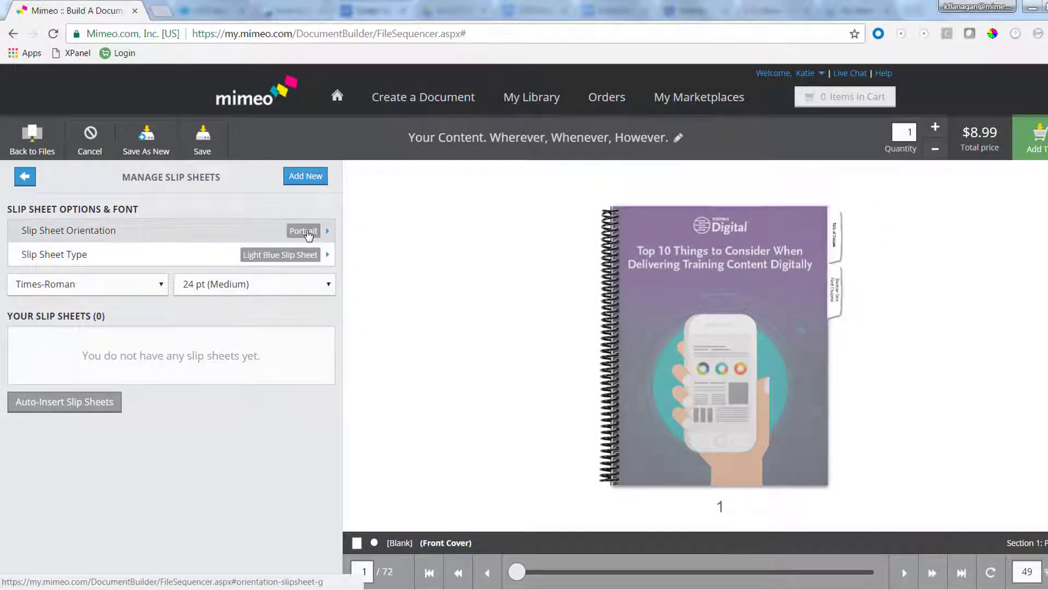
left_click(304, 229)
left_click(278, 243)
left_click(235, 257)
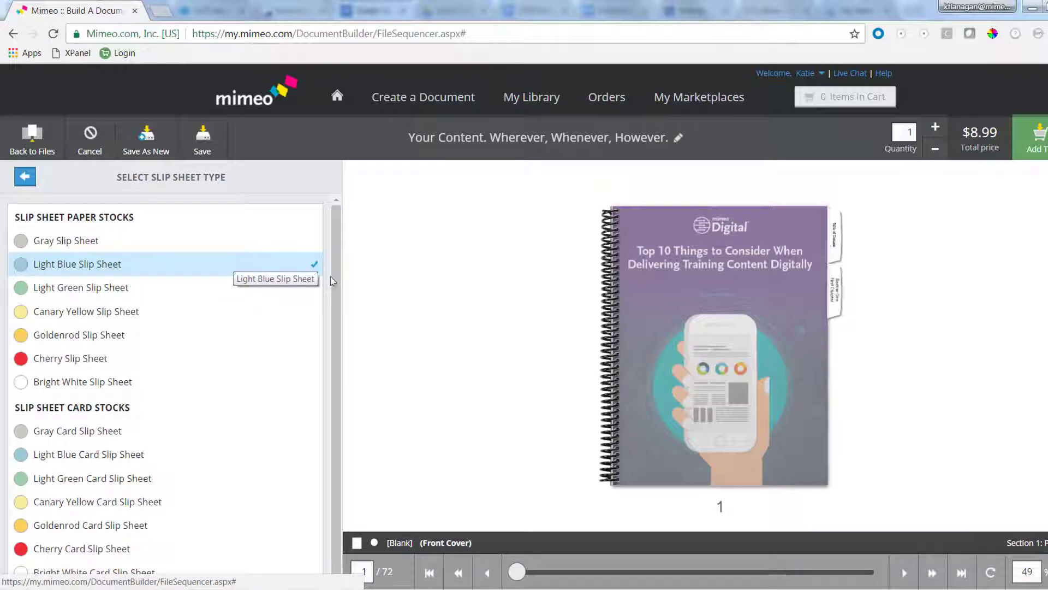
left_click(164, 501)
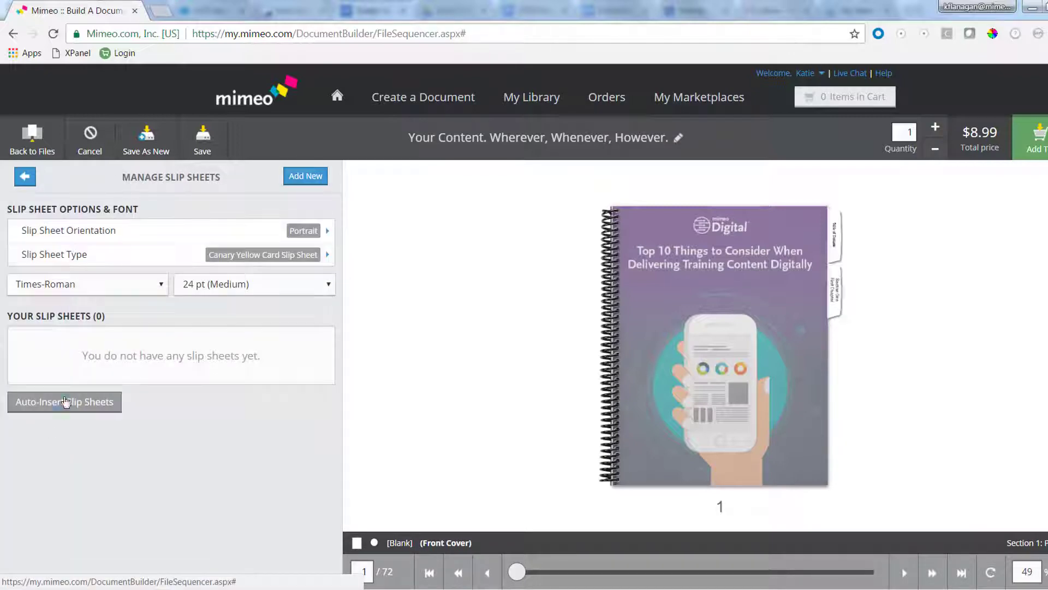
left_click(64, 403)
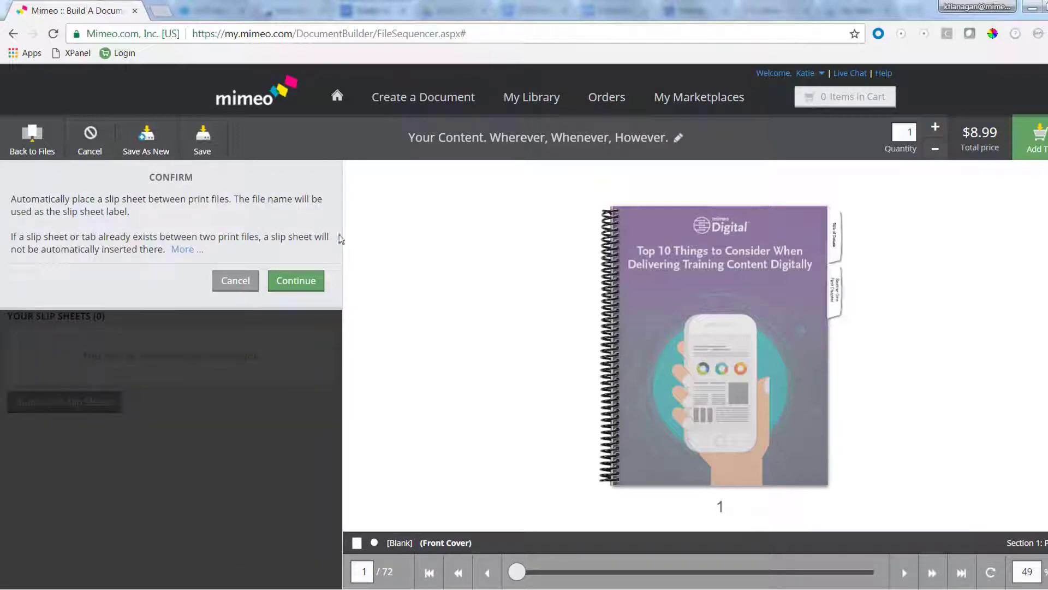
left_click(296, 281)
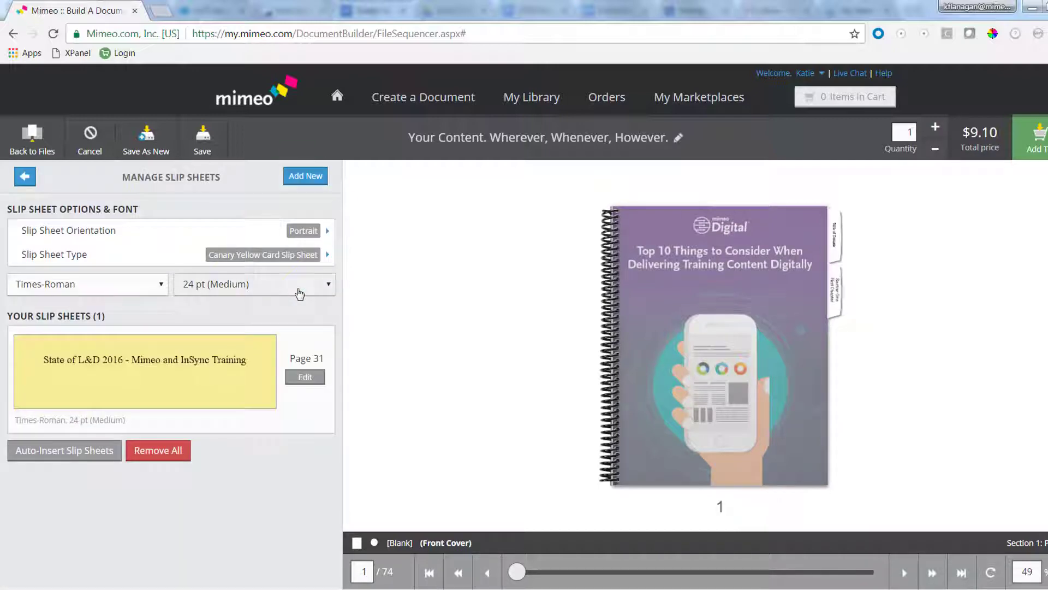
Step: Start a new slip sheet using 36 pt (Large) Helvetica text
left_click(320, 177)
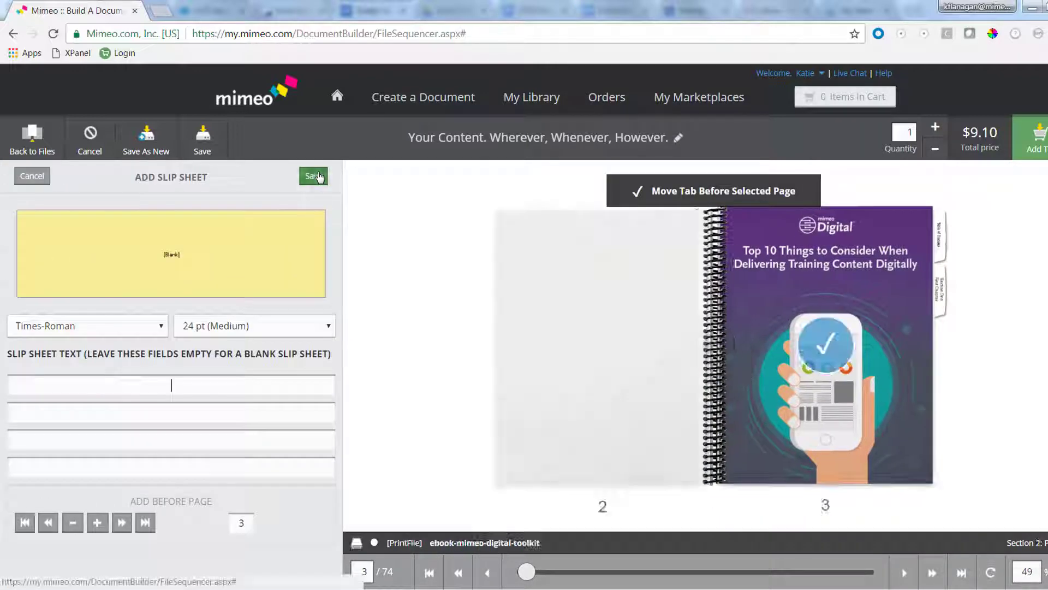
left_click(162, 327)
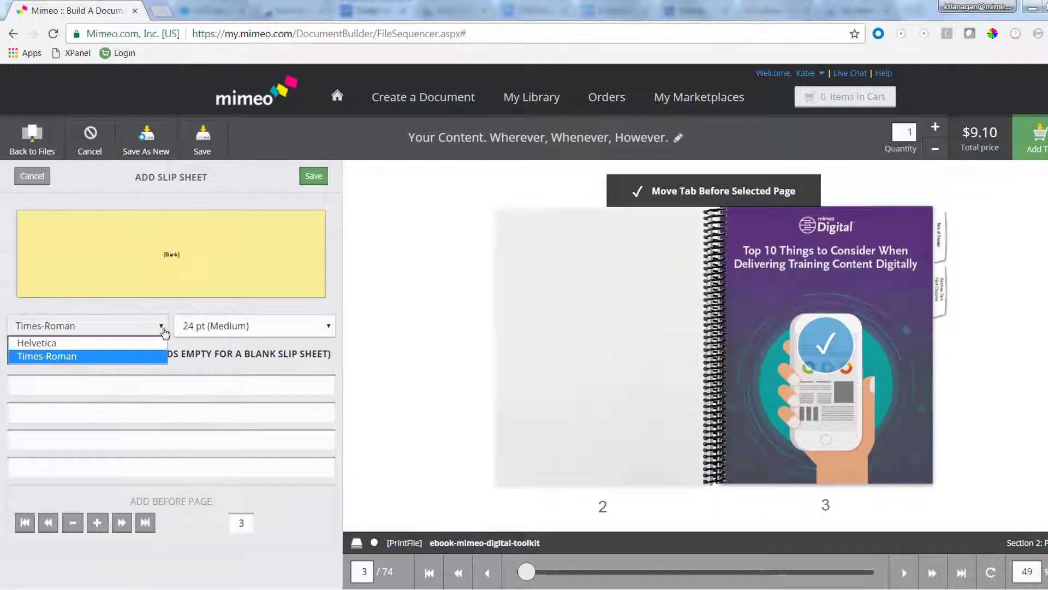
left_click(144, 343)
left_click(234, 327)
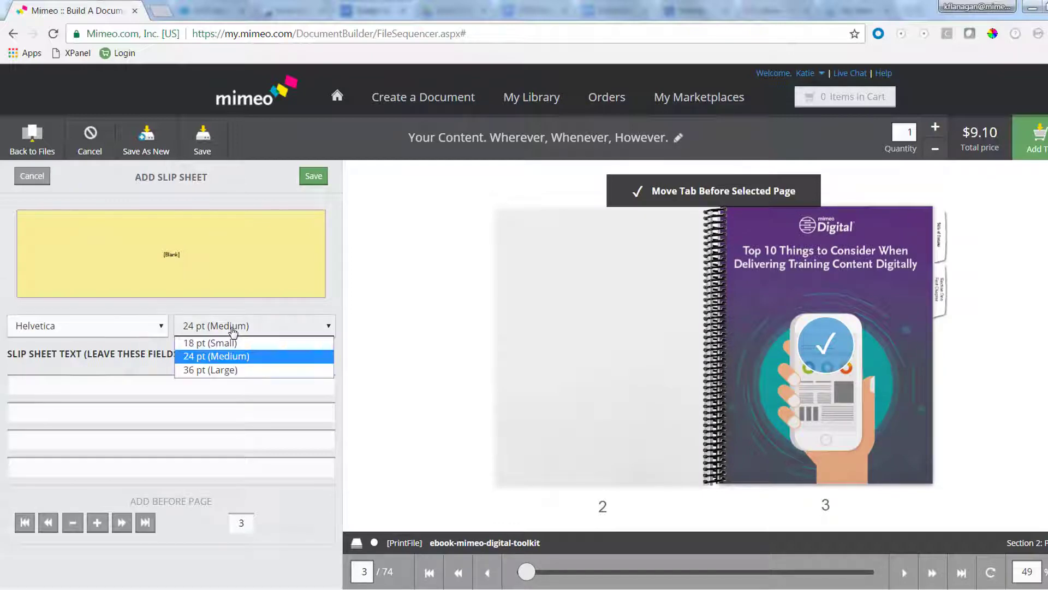
left_click(221, 368)
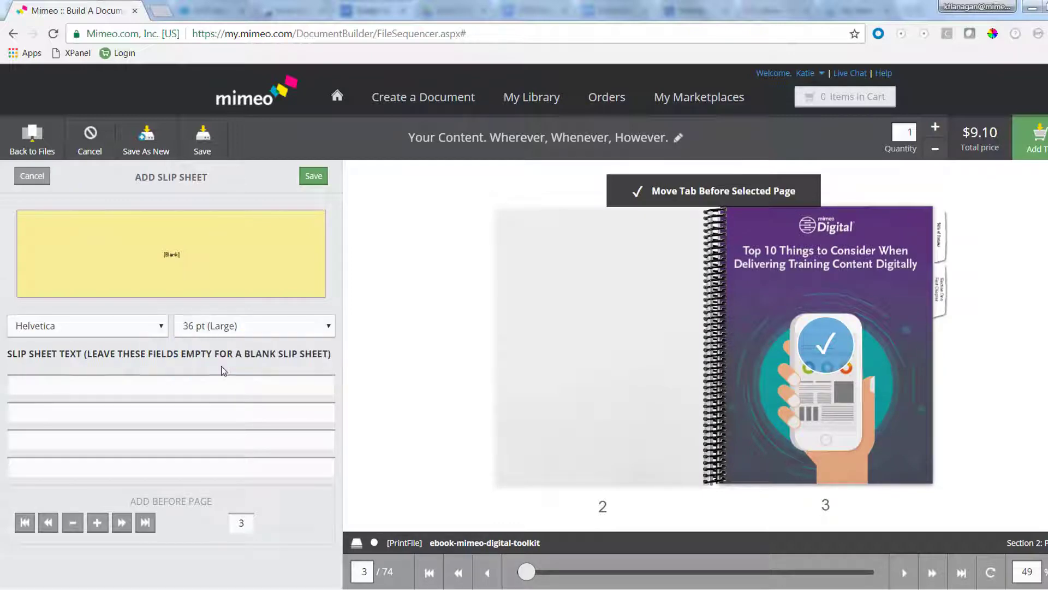
Step: Enter the slip sheet lines 'STOP', 'Do Not', 'Continue' and 'Until Class'
left_click(203, 390)
type("STOP")
key("Tab")
type("Do Not")
key("Tab")
type("Continue")
left_click(182, 468)
type("Until Class")
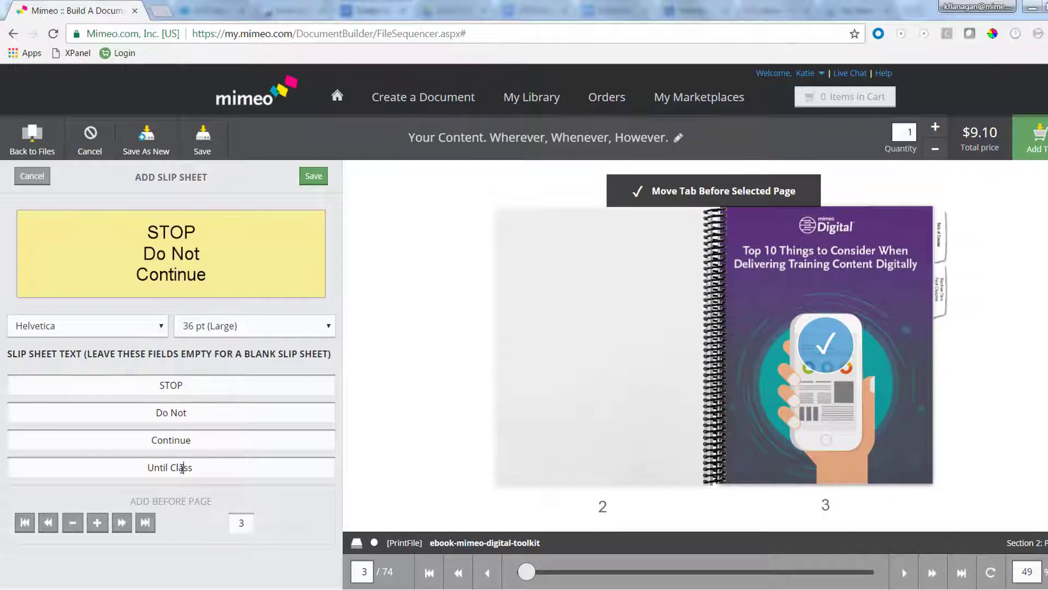
Step: Save the slip sheet before page 35, then select the page 31 sheet and choose Remove All
left_click(98, 527)
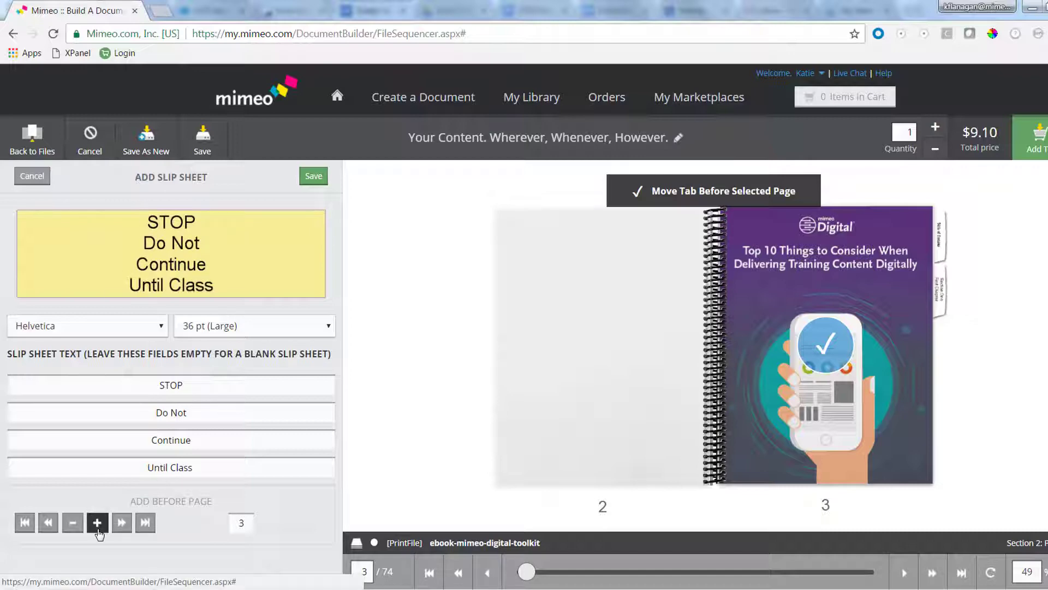
left_click(98, 523)
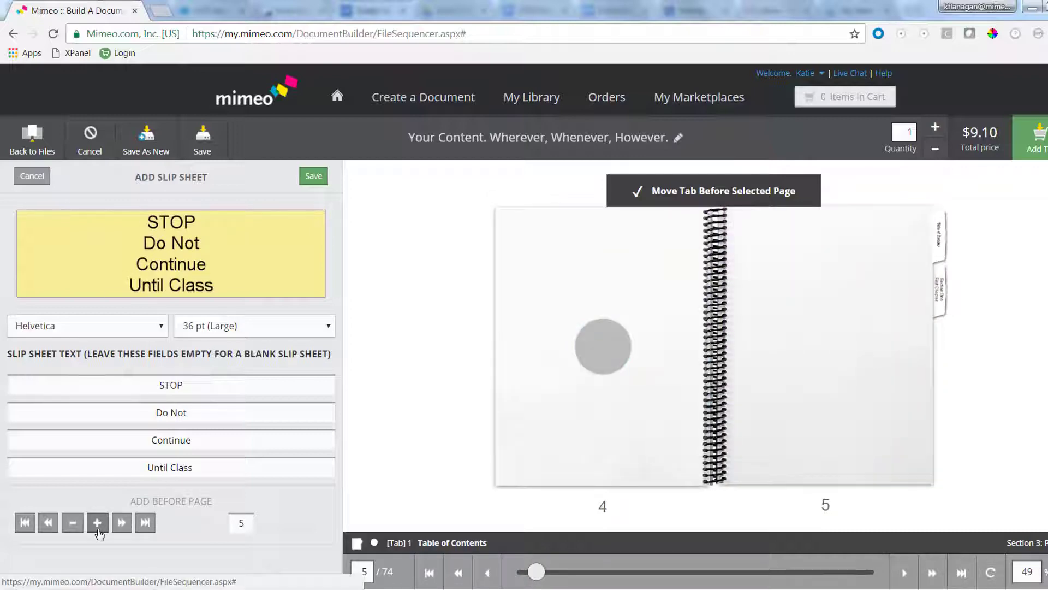
left_click(145, 523)
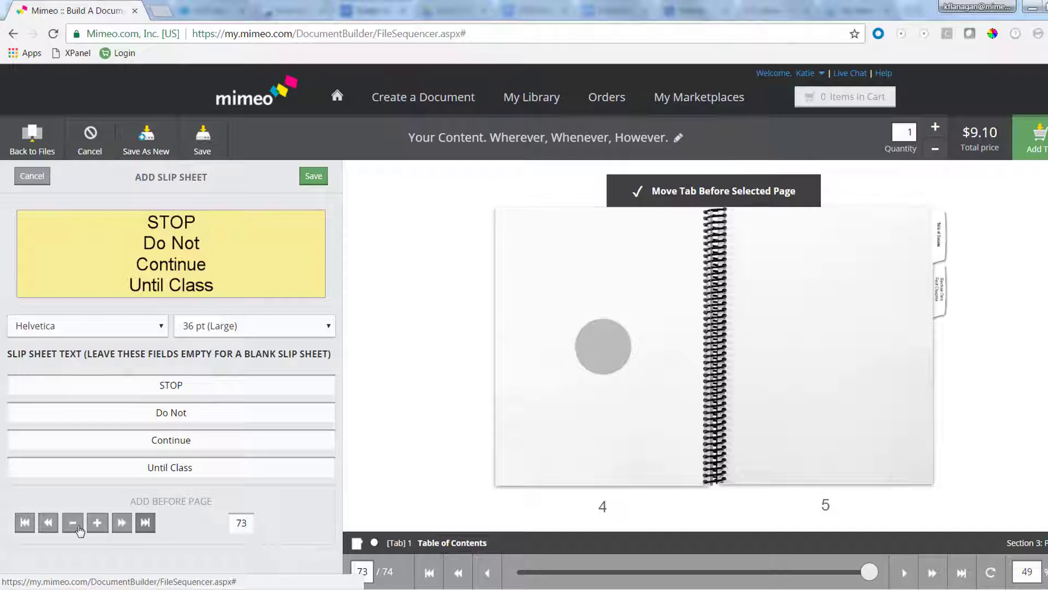
left_click(312, 176)
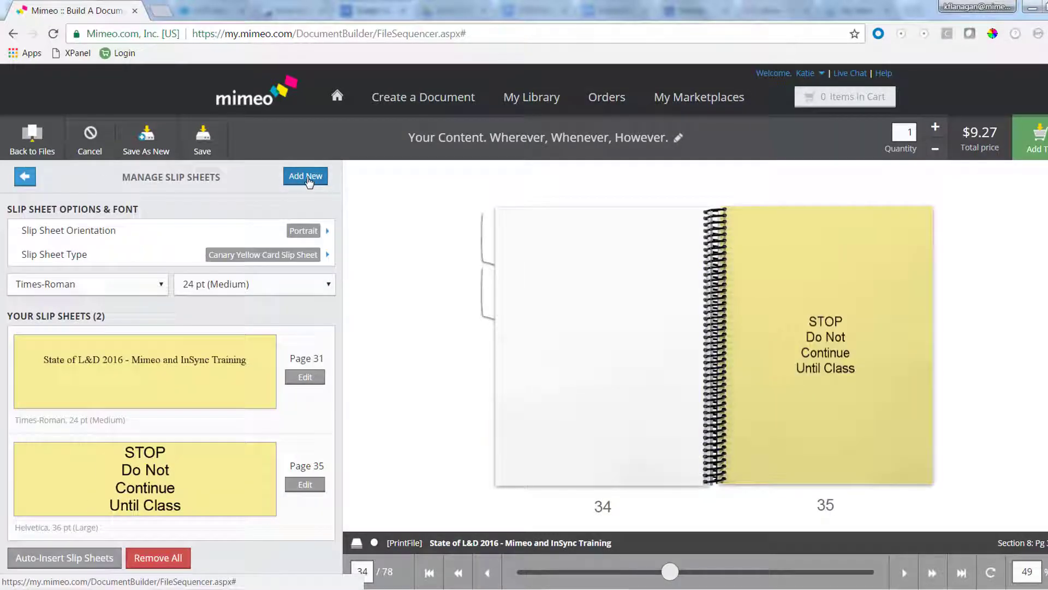
left_click(316, 345)
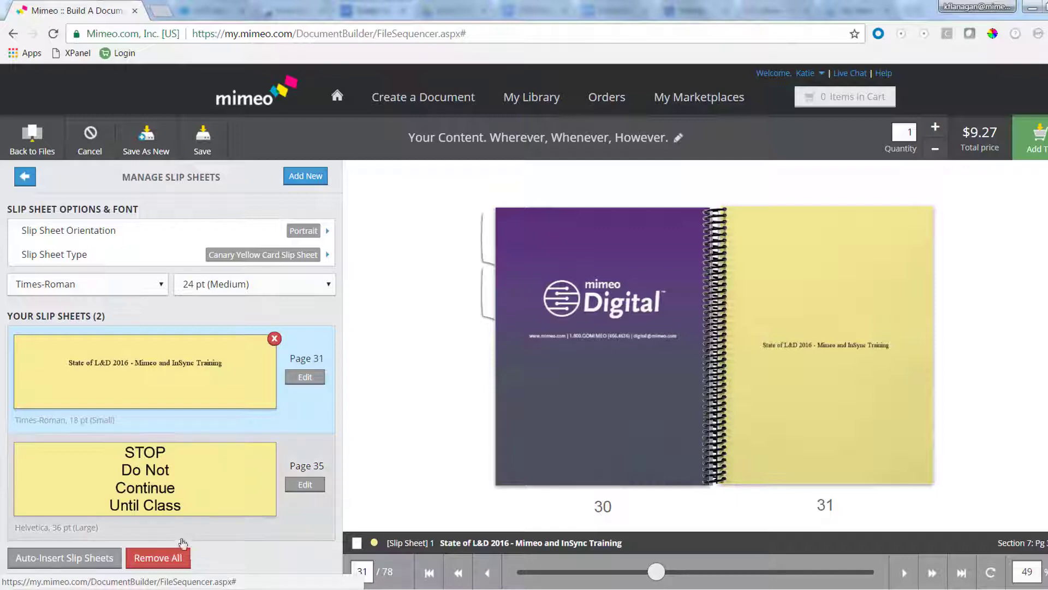
left_click(171, 561)
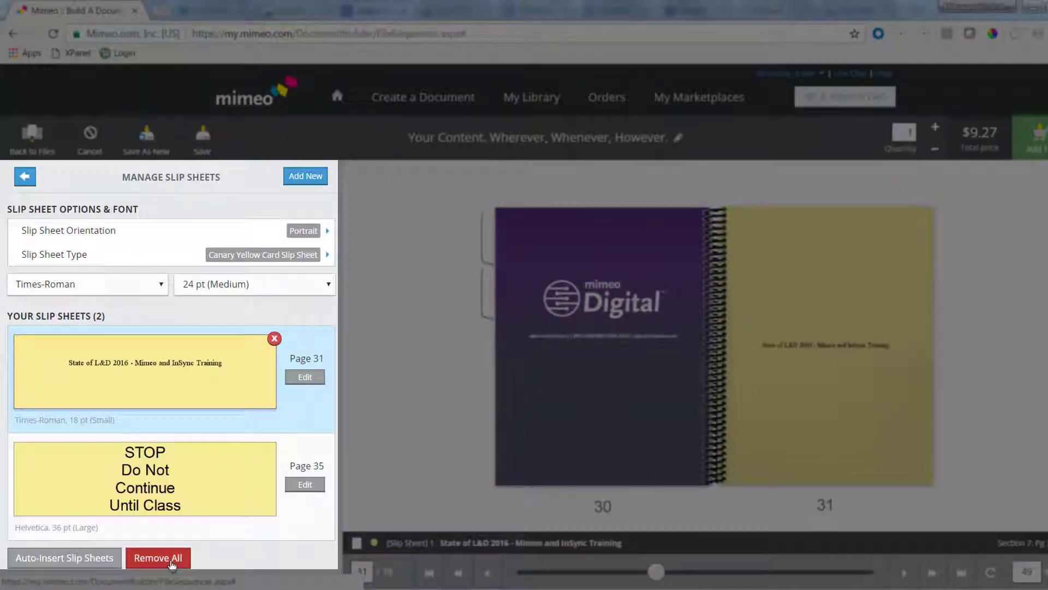